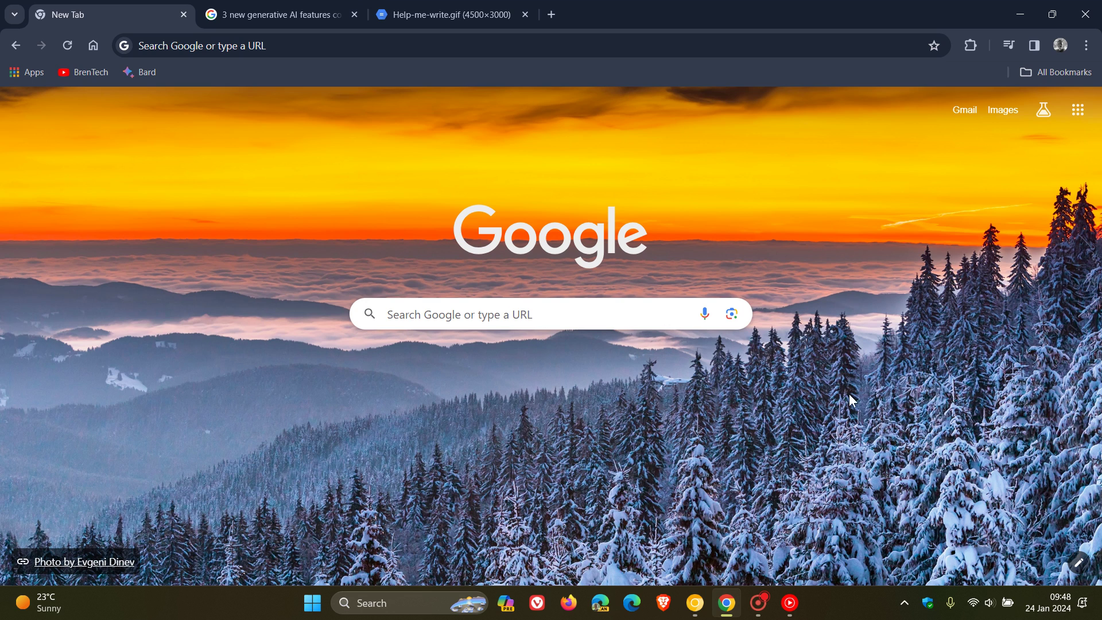
# Open About Google Chrome from the Help menu and briefly highlight part of version 121.0.6167.86
pyautogui.moveTo(1042, 603)
pyautogui.click(1086, 45)
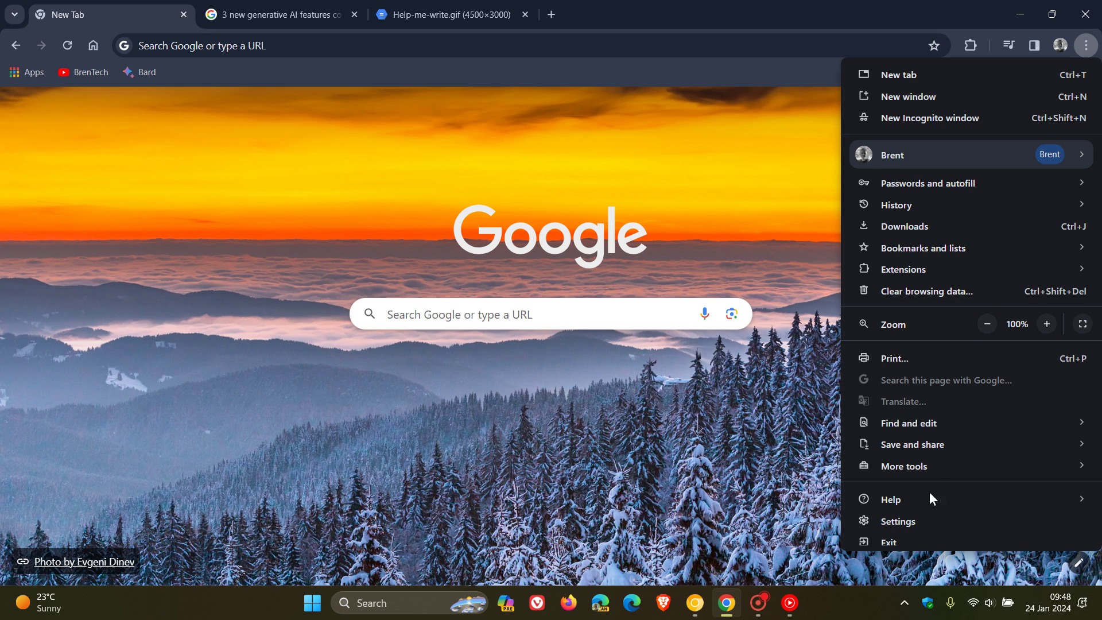
pyautogui.moveTo(921, 501)
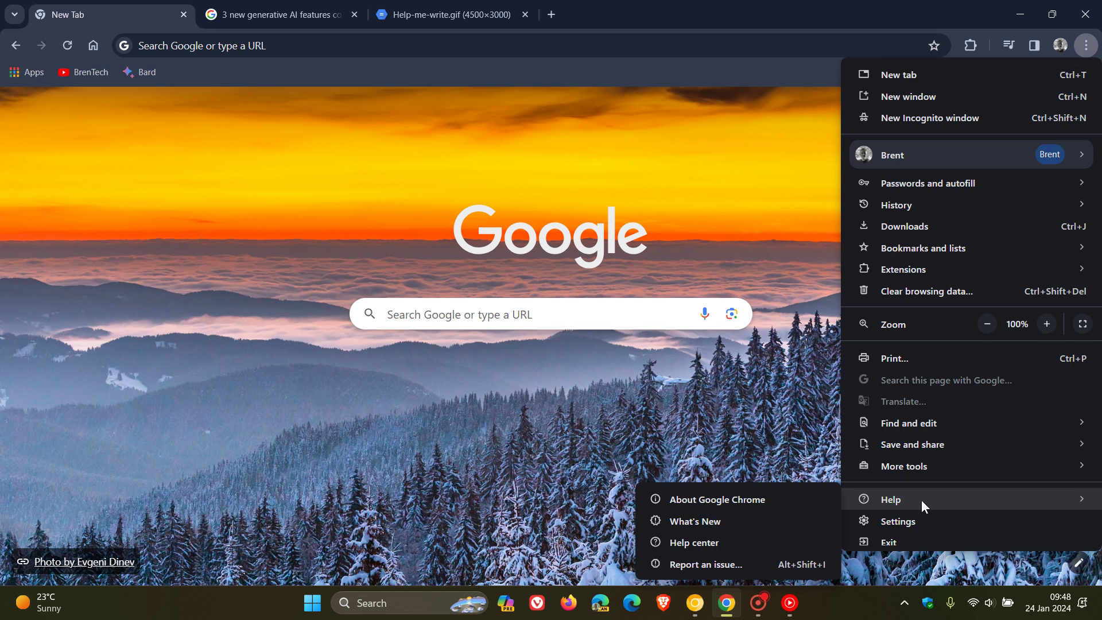
pyautogui.click(811, 498)
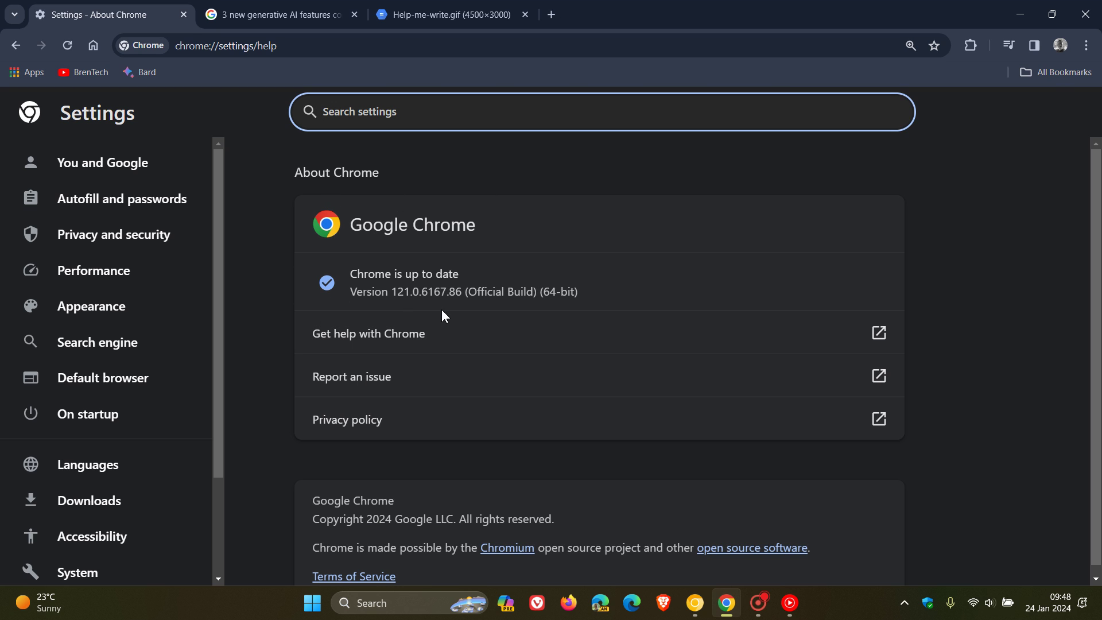
pyautogui.moveTo(452, 295); pyautogui.dragTo(469, 294)
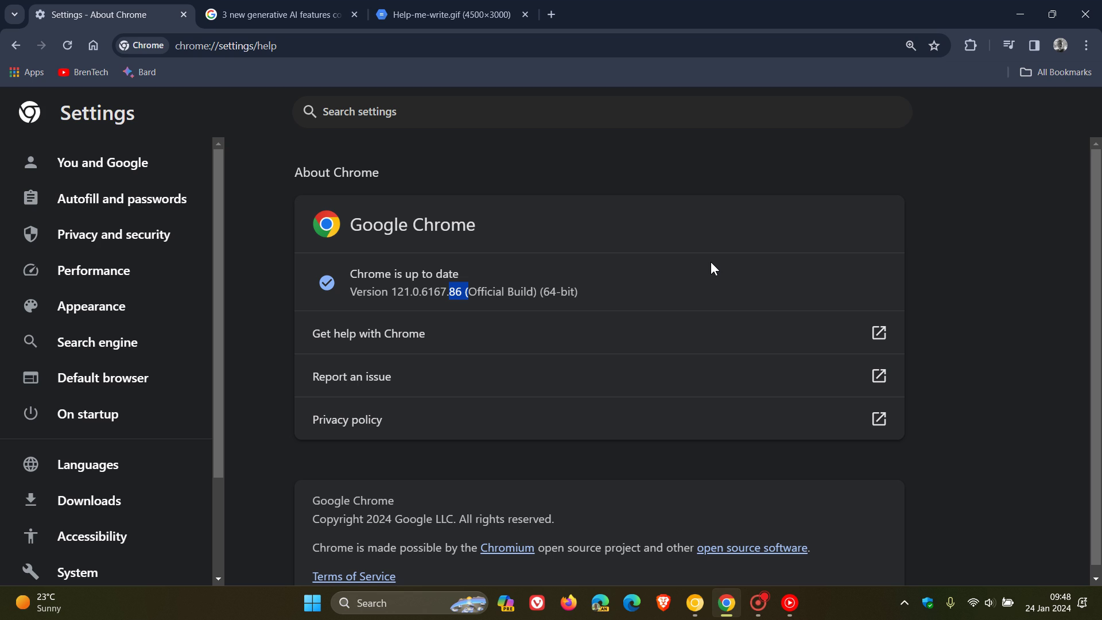
pyautogui.click(711, 263)
# Use the Home button to get back to the snowy New Tab page
pyautogui.click(97, 47)
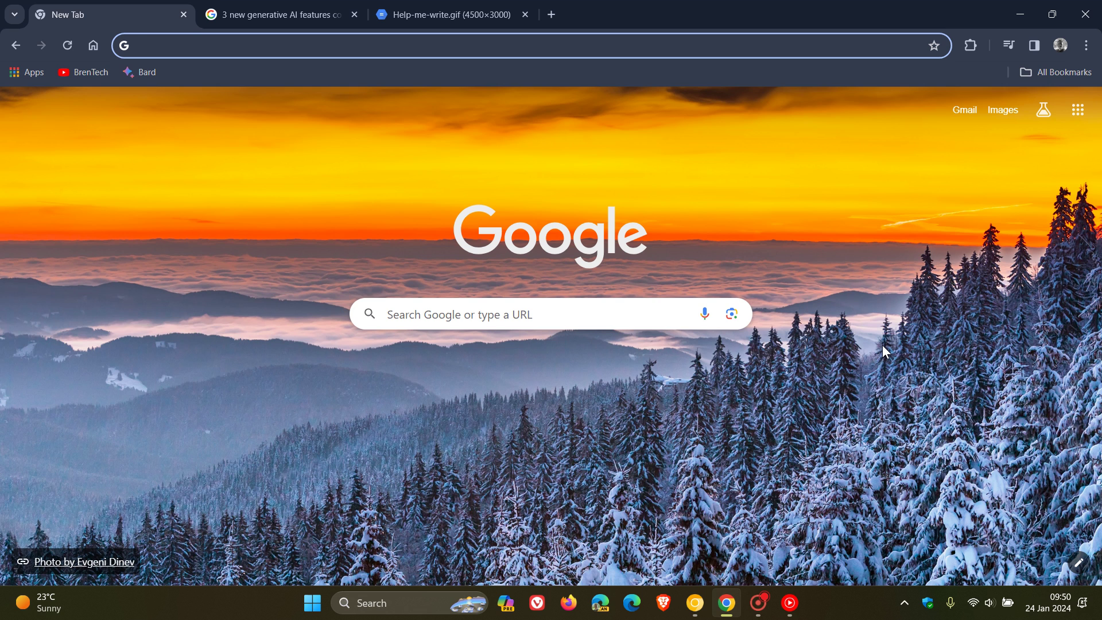
# Switch to the Chrome Canary window and go to Settings > Experimental AI
pyautogui.click(695, 609)
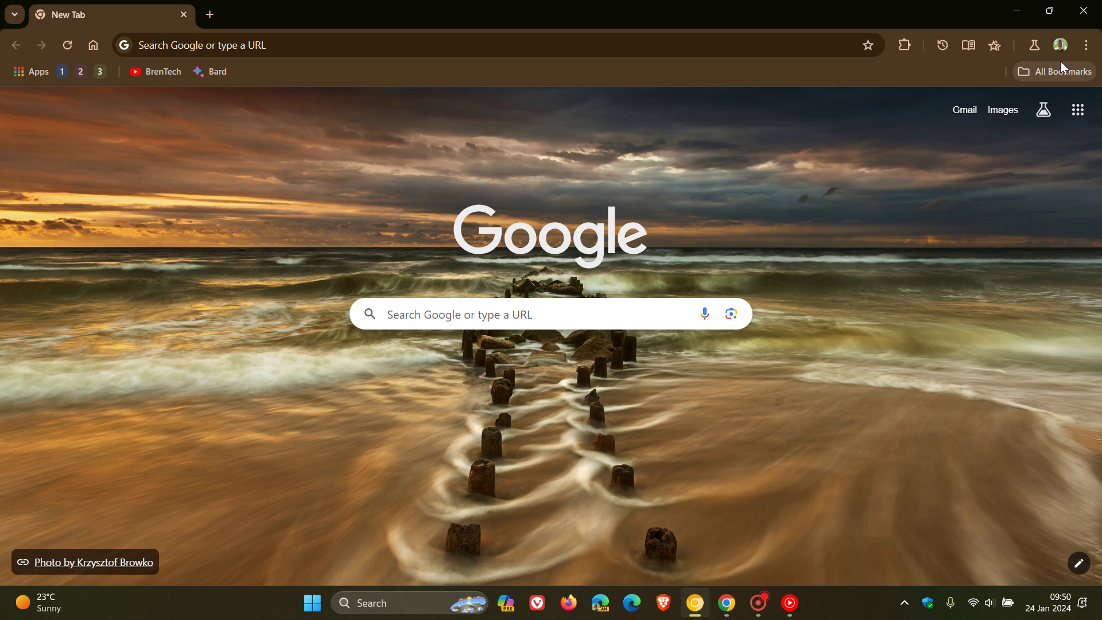
pyautogui.click(1093, 45)
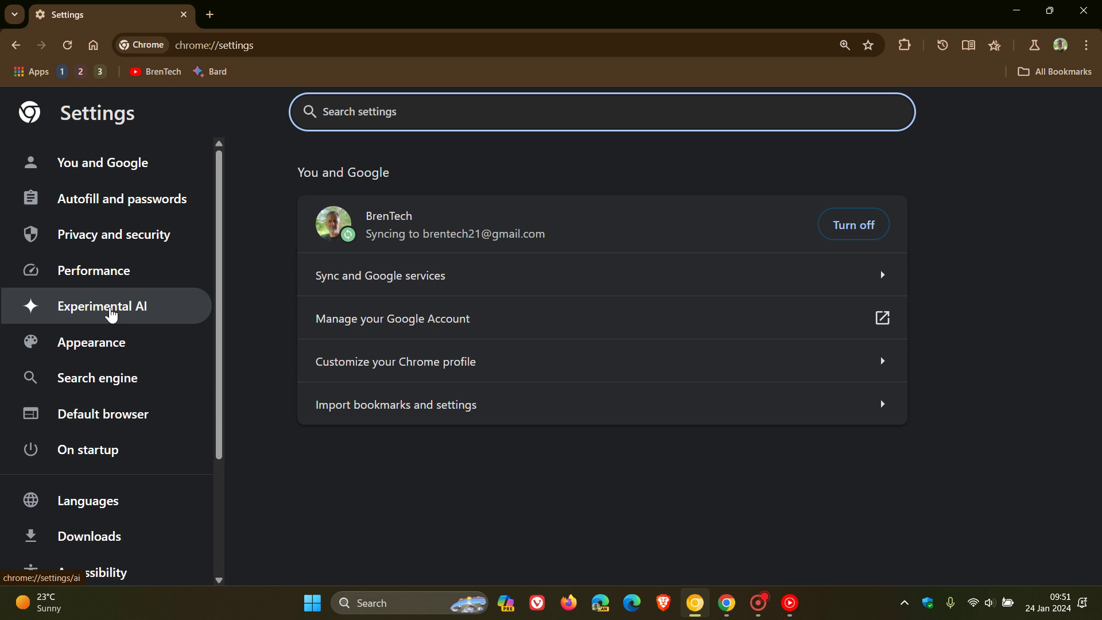
pyautogui.click(112, 314)
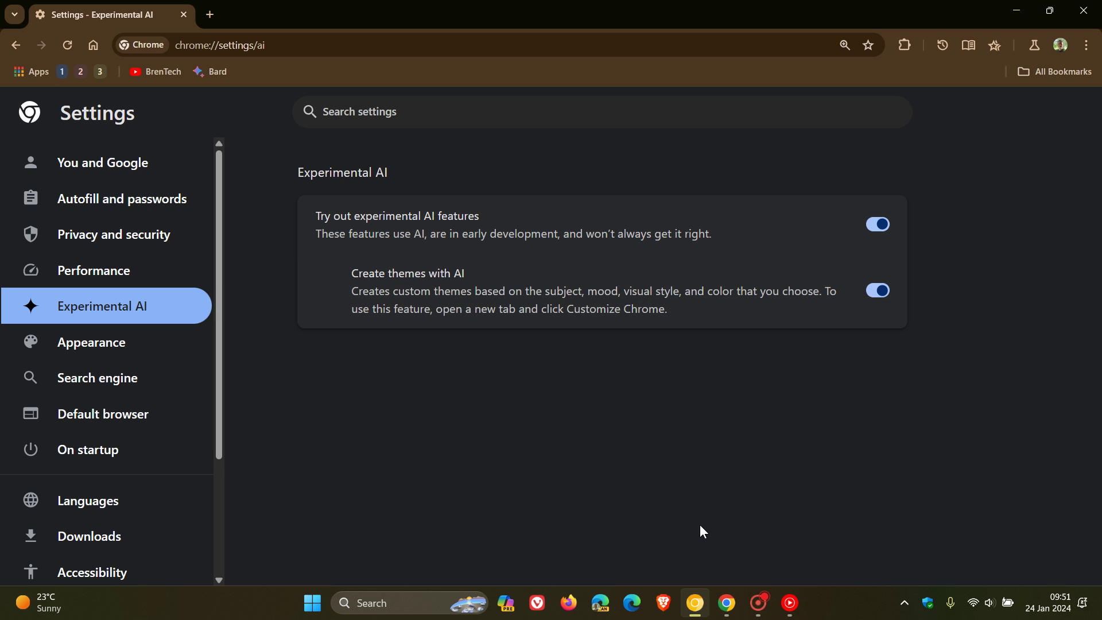
# Bring the regular Chrome window forward and switch to the '3 new generative AI features' article tab
pyautogui.click(729, 611)
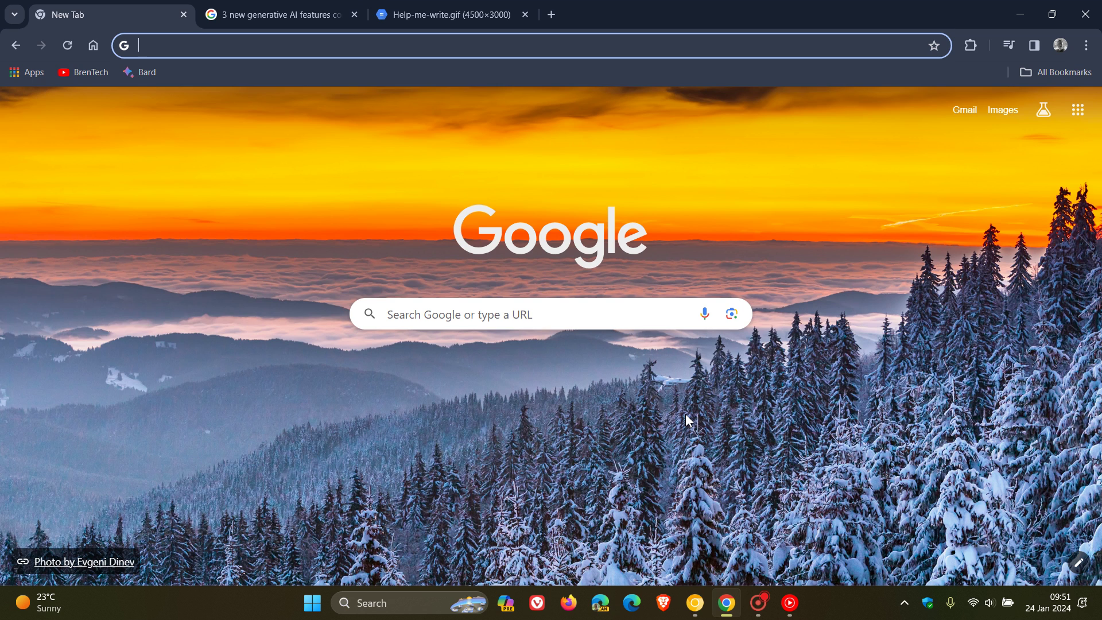
pyautogui.click(290, 13)
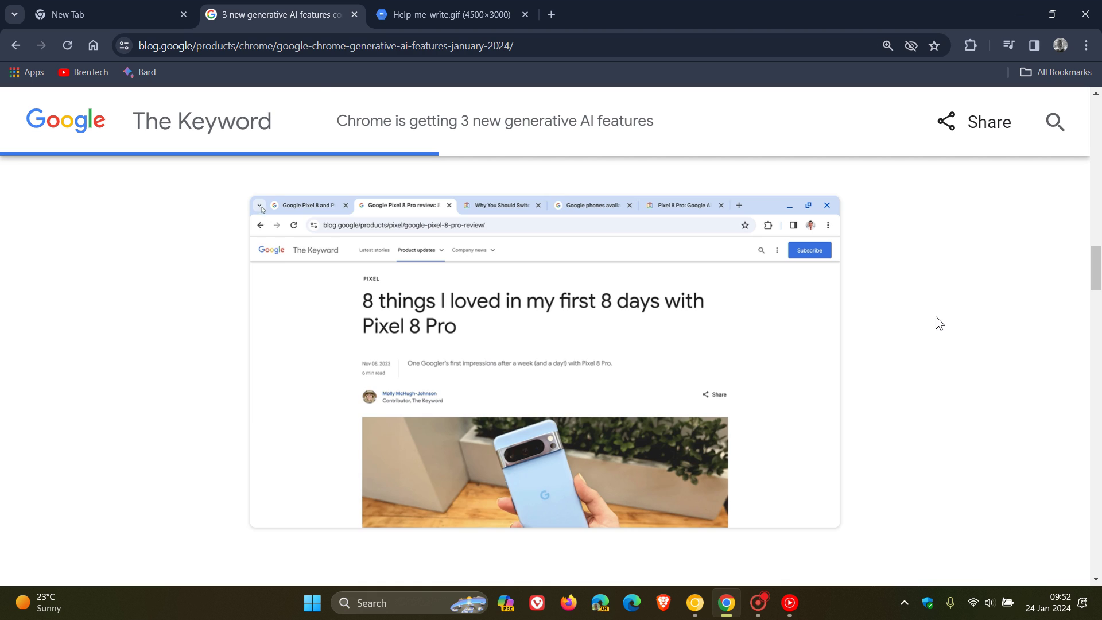
# On Canary's New Tab page, go to Customize Chrome > Change theme > Create with AI
pyautogui.click(103, 19)
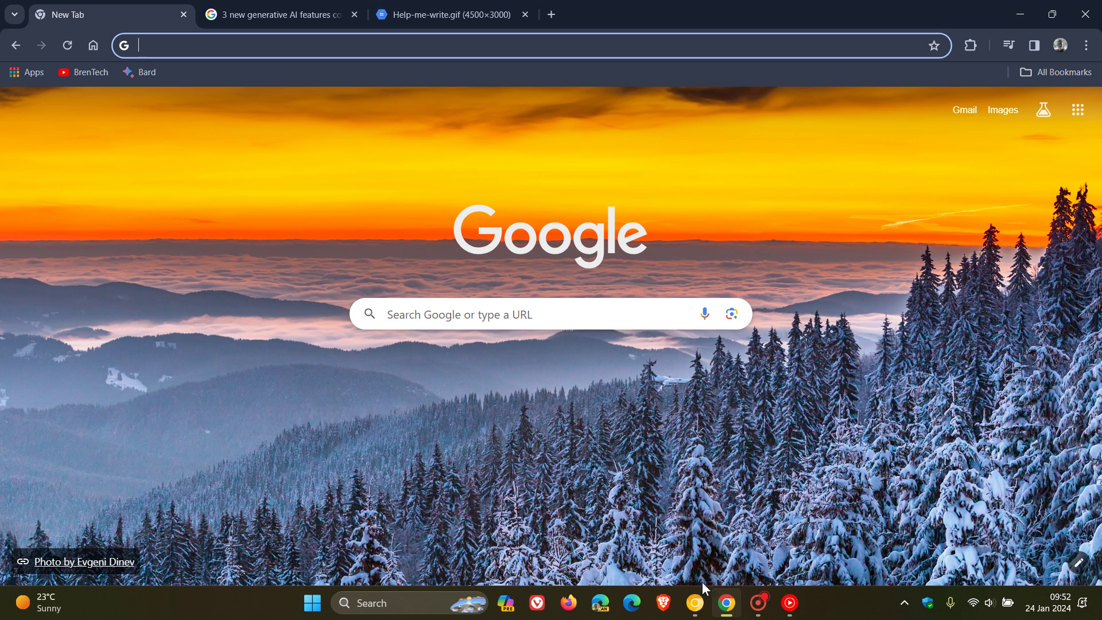
pyautogui.click(694, 602)
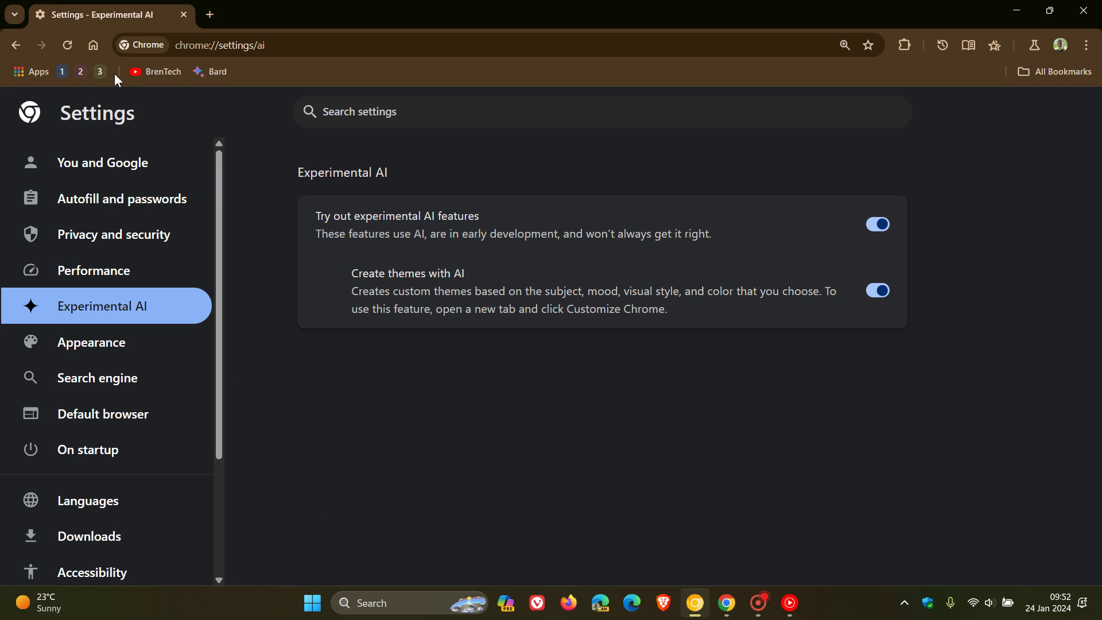
pyautogui.click(93, 48)
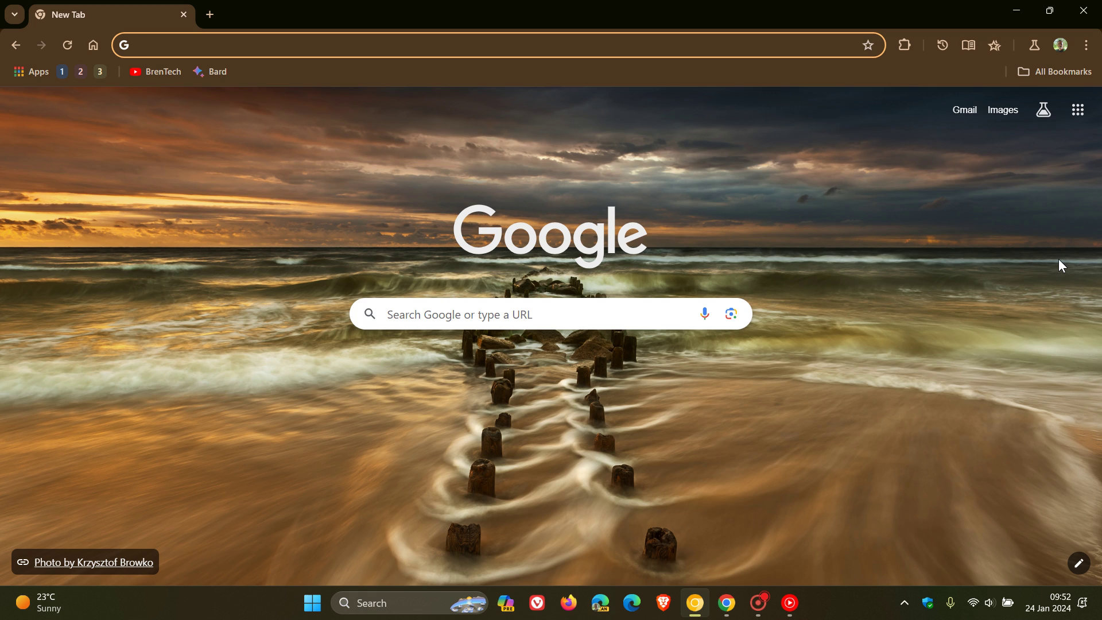
pyautogui.click(1079, 563)
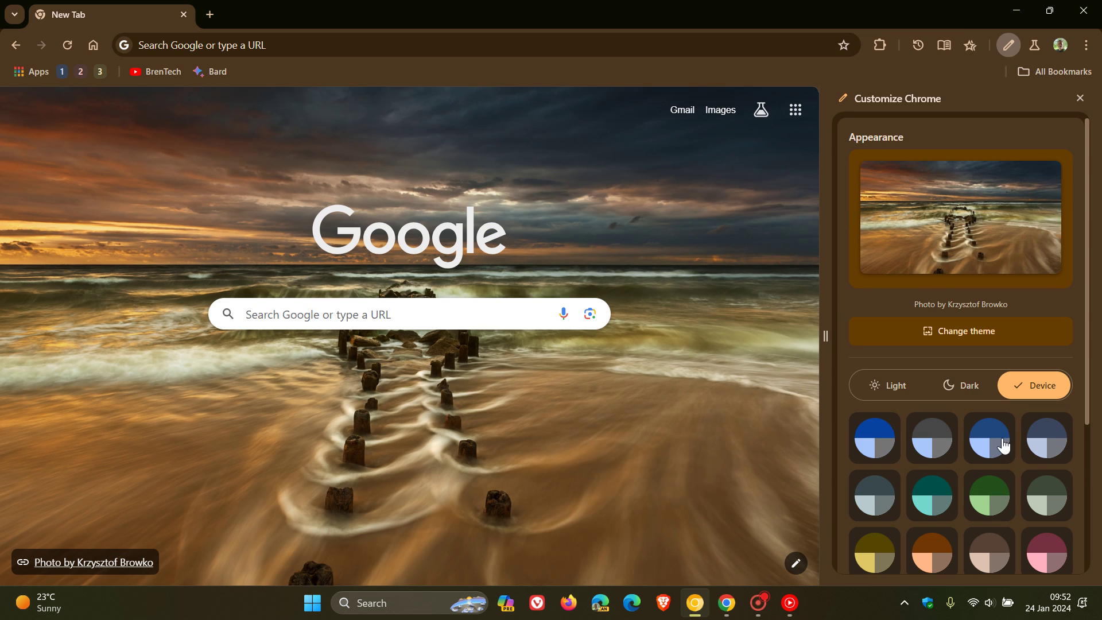
pyautogui.click(941, 337)
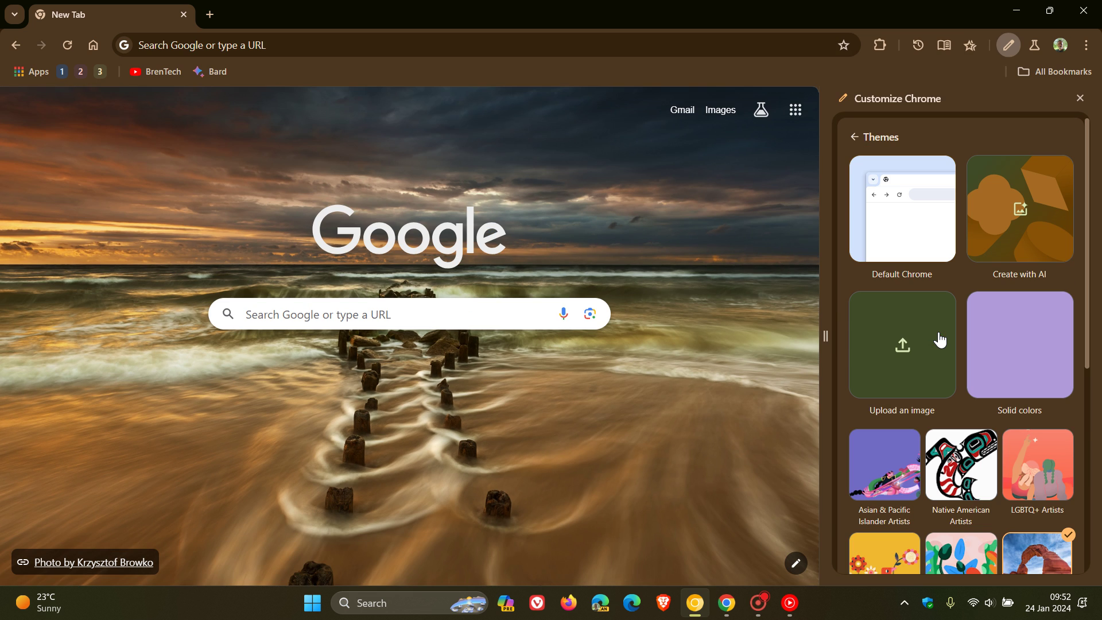
pyautogui.click(991, 209)
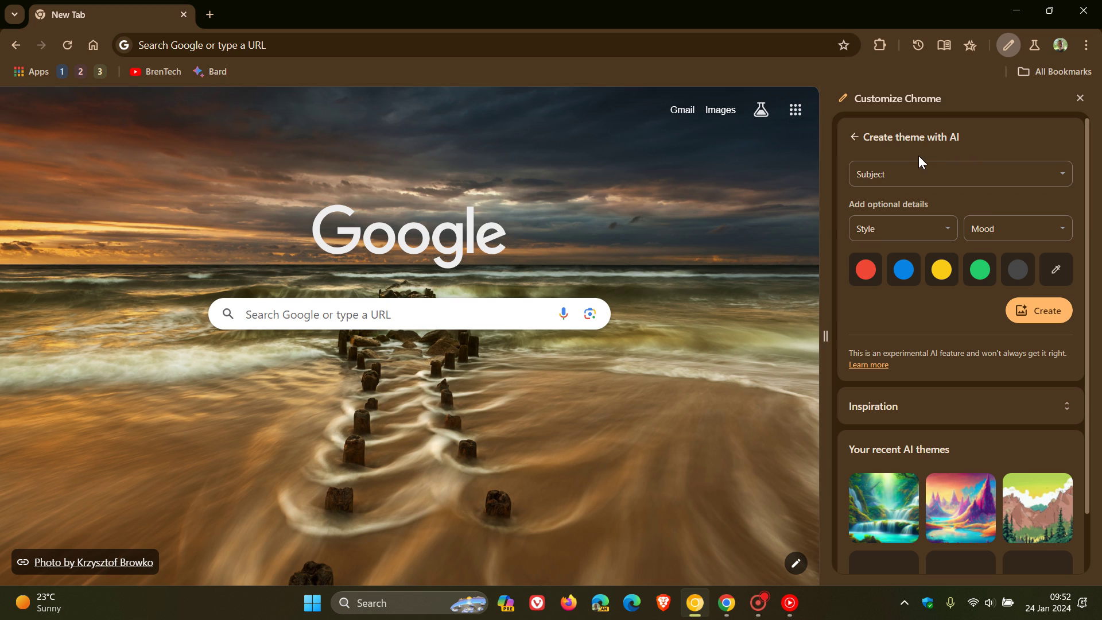
# Pick subject Landscape > Ocean, style Oil Painting and mood Serene, then create the AI themes
pyautogui.click(917, 185)
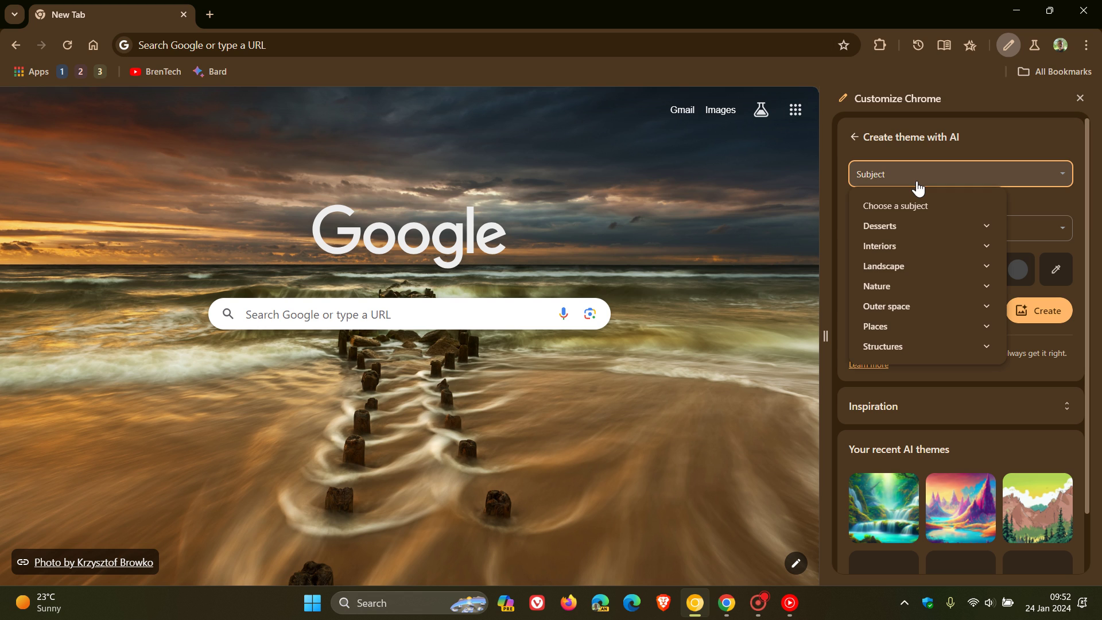
pyautogui.click(915, 268)
pyautogui.click(921, 386)
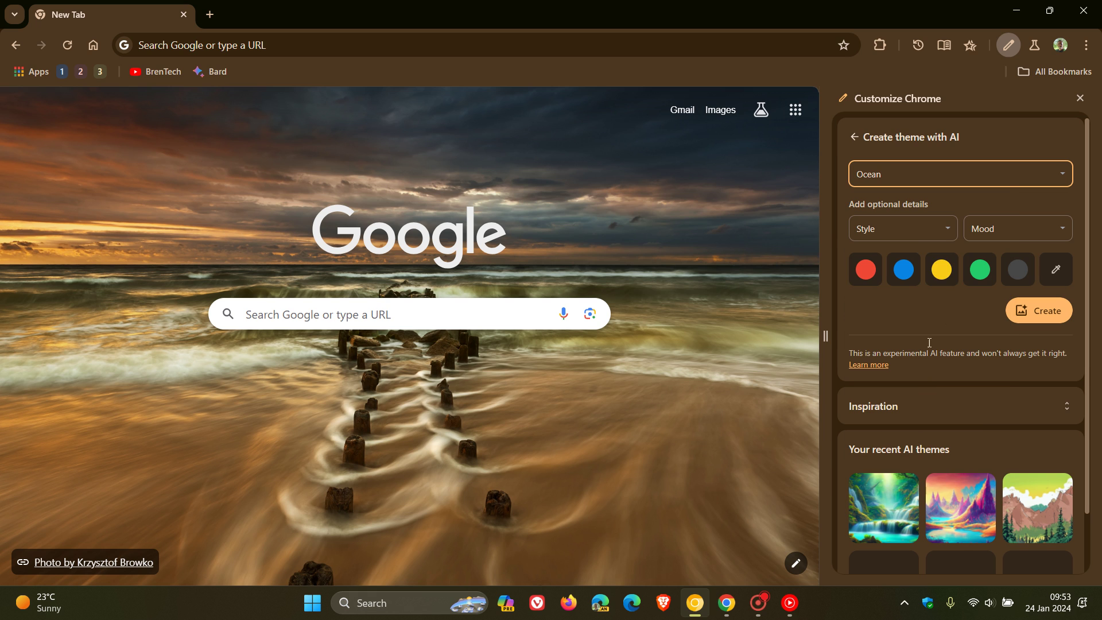
pyautogui.click(910, 233)
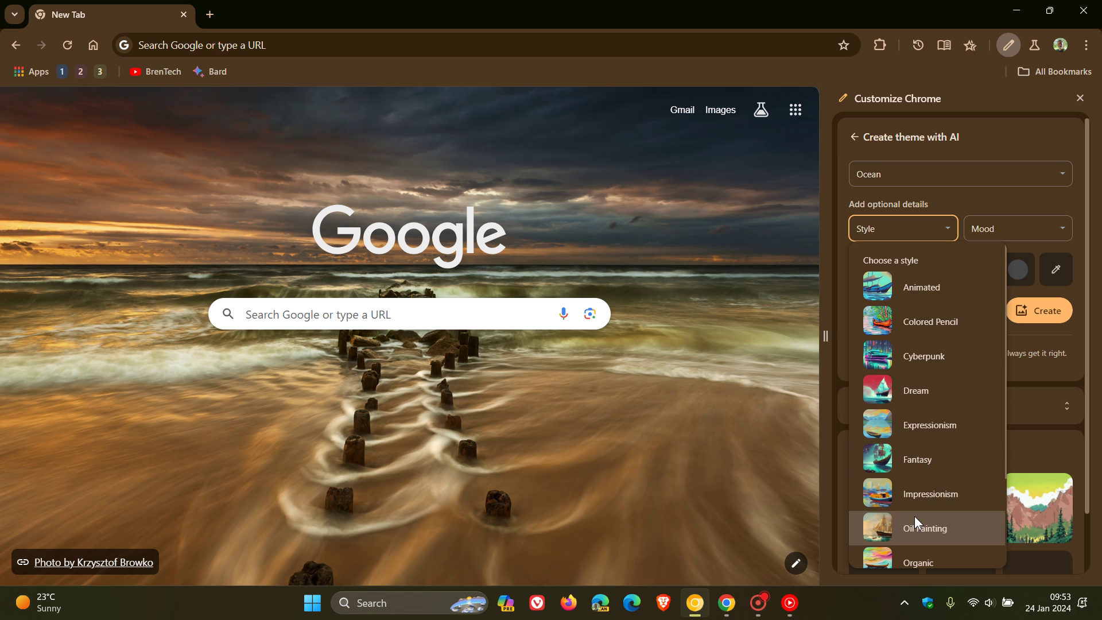
pyautogui.scroll(-2, 918, 494)
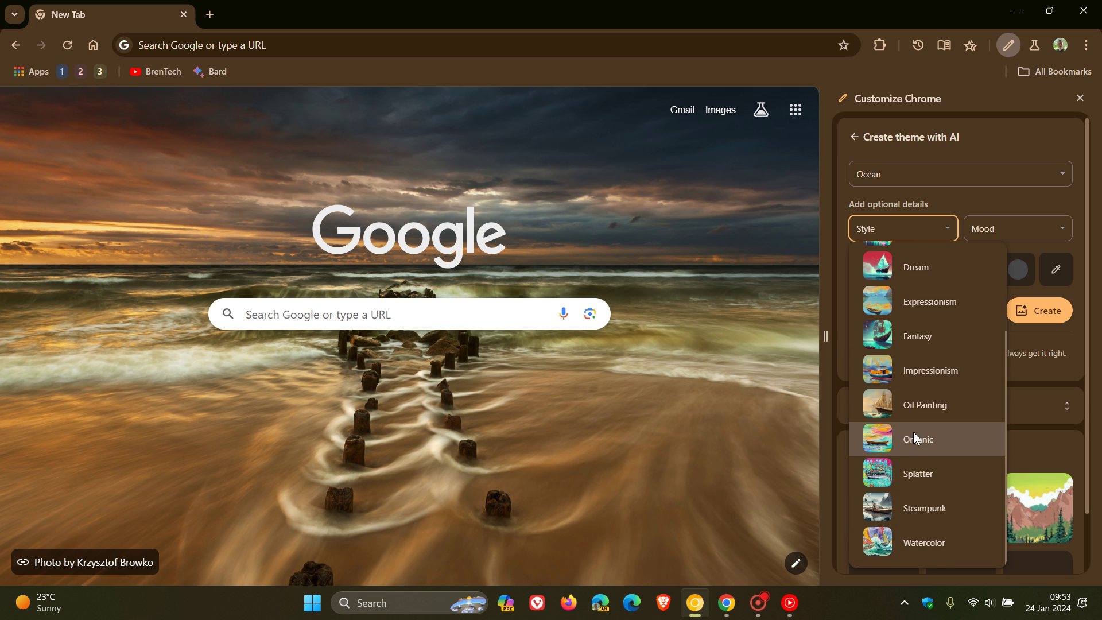
pyautogui.click(912, 404)
pyautogui.click(993, 229)
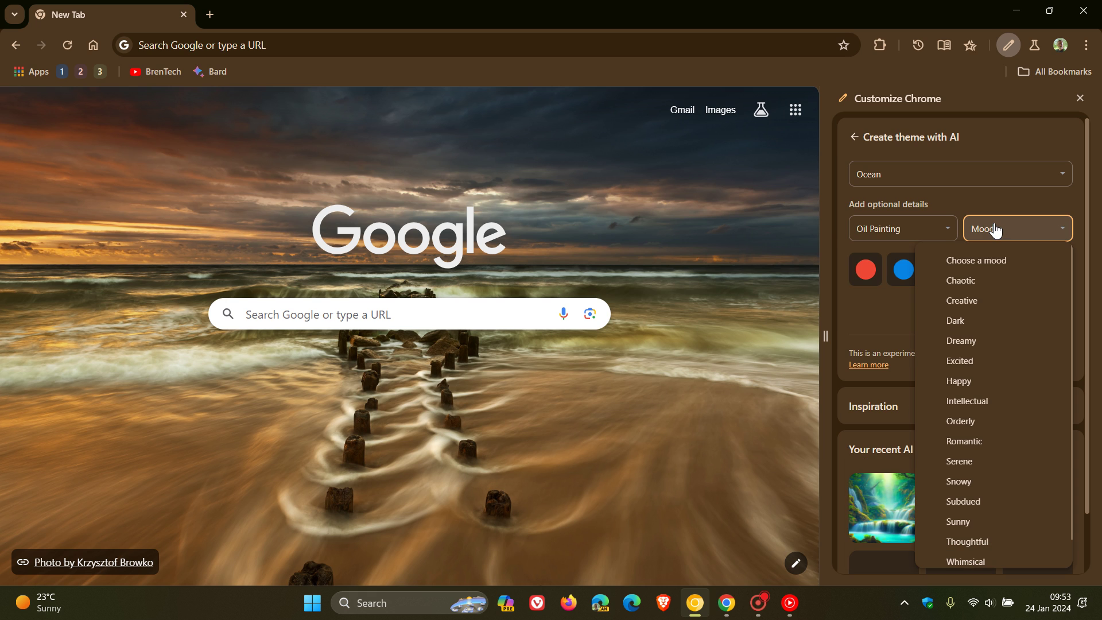
pyautogui.click(983, 459)
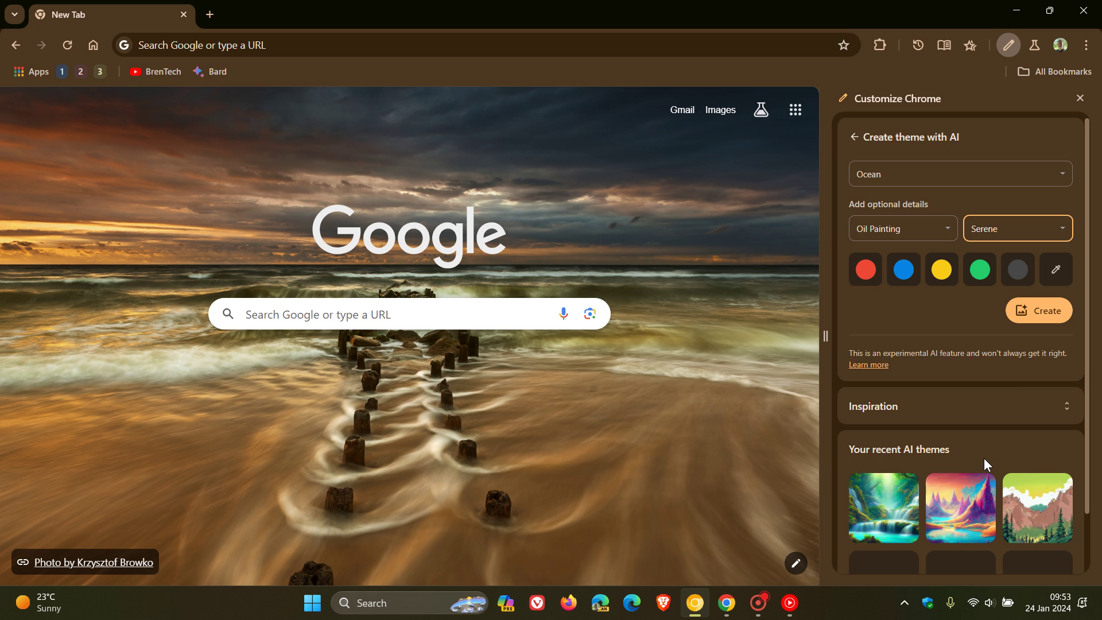
pyautogui.click(1046, 312)
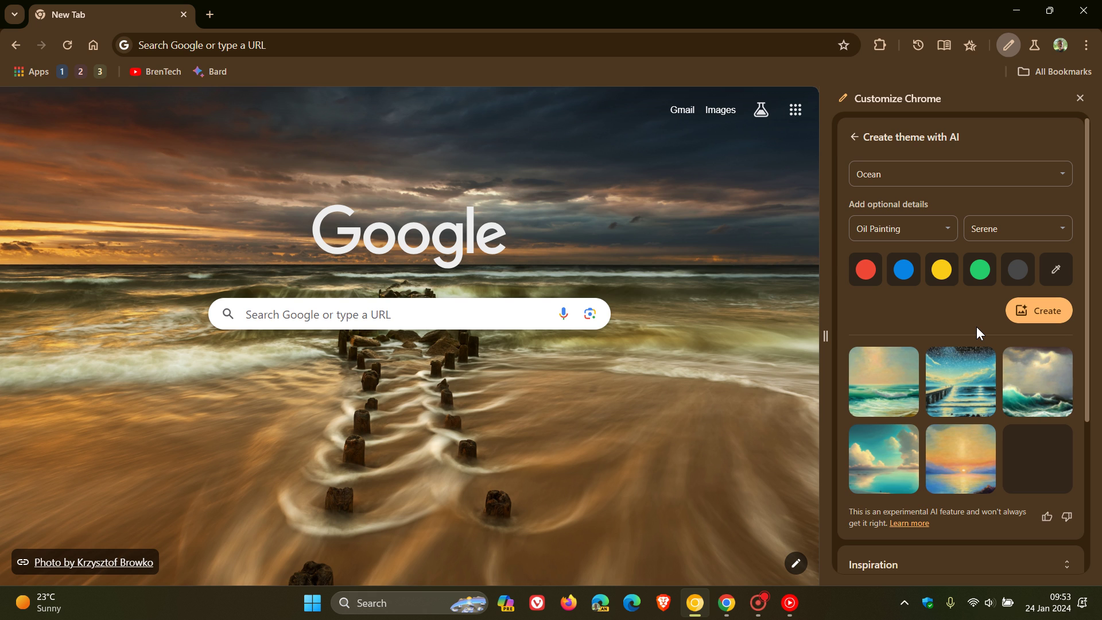
# Try the pier and sunset paintings, settle on the stormy-wave theme, and close Customize Chrome
pyautogui.click(954, 395)
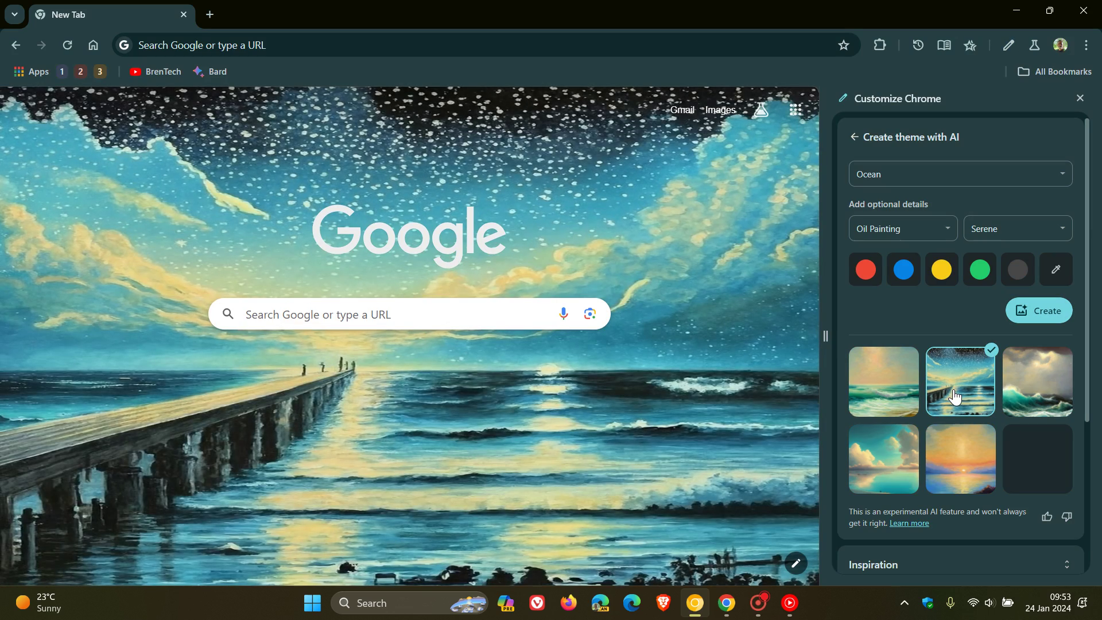
pyautogui.click(956, 471)
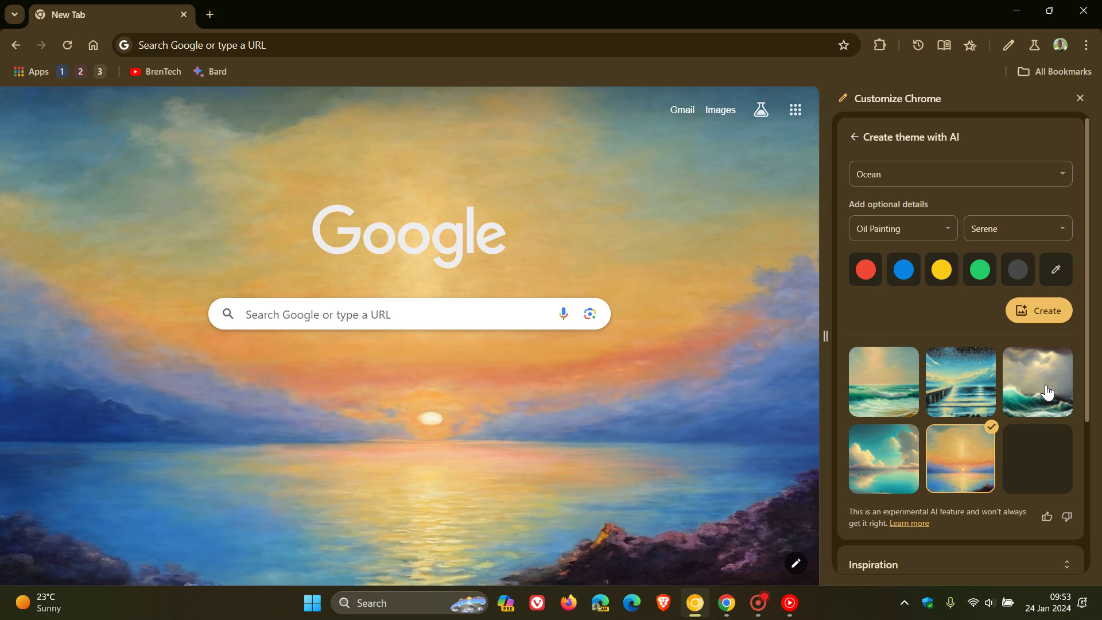
pyautogui.click(1047, 392)
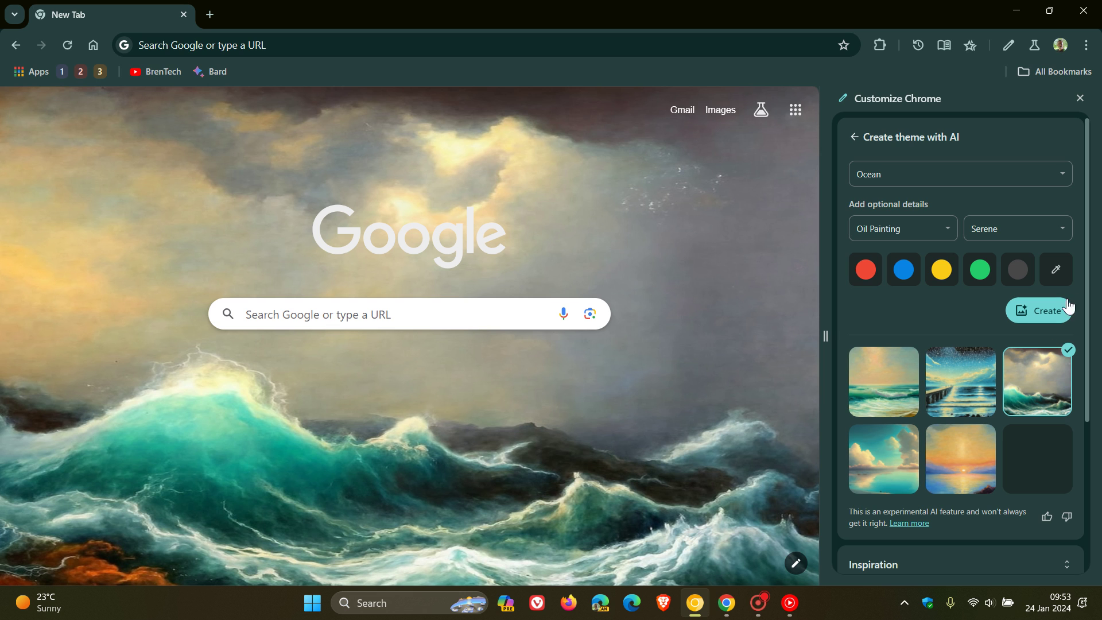
pyautogui.click(1079, 98)
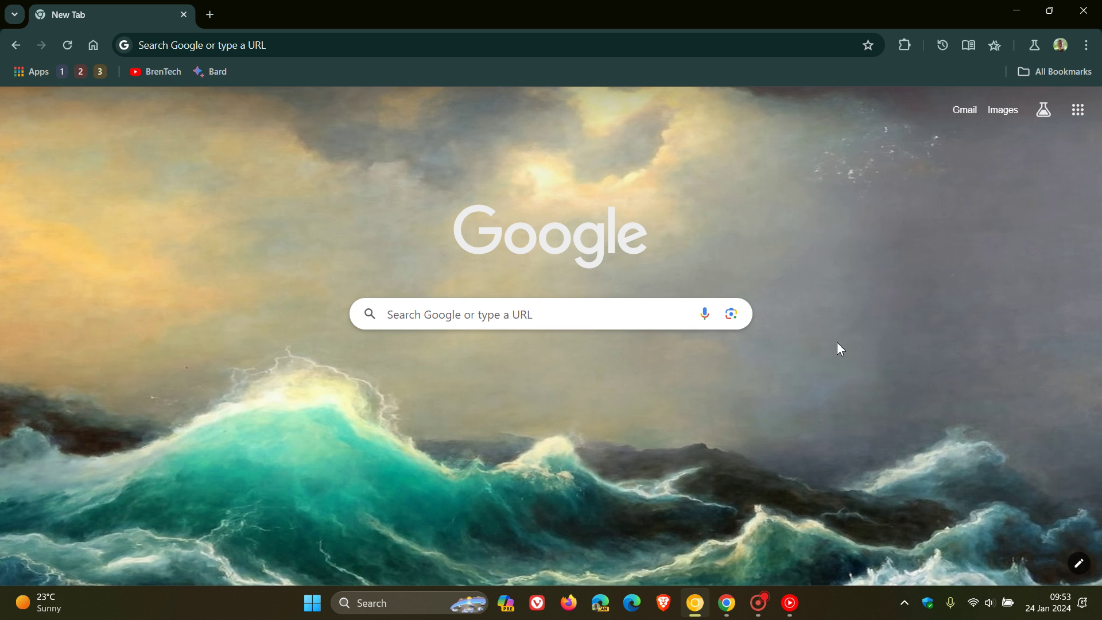
# Switch to the regular Chrome window, view the Help-me-write.gif tab, then go back to New Tab
pyautogui.click(728, 603)
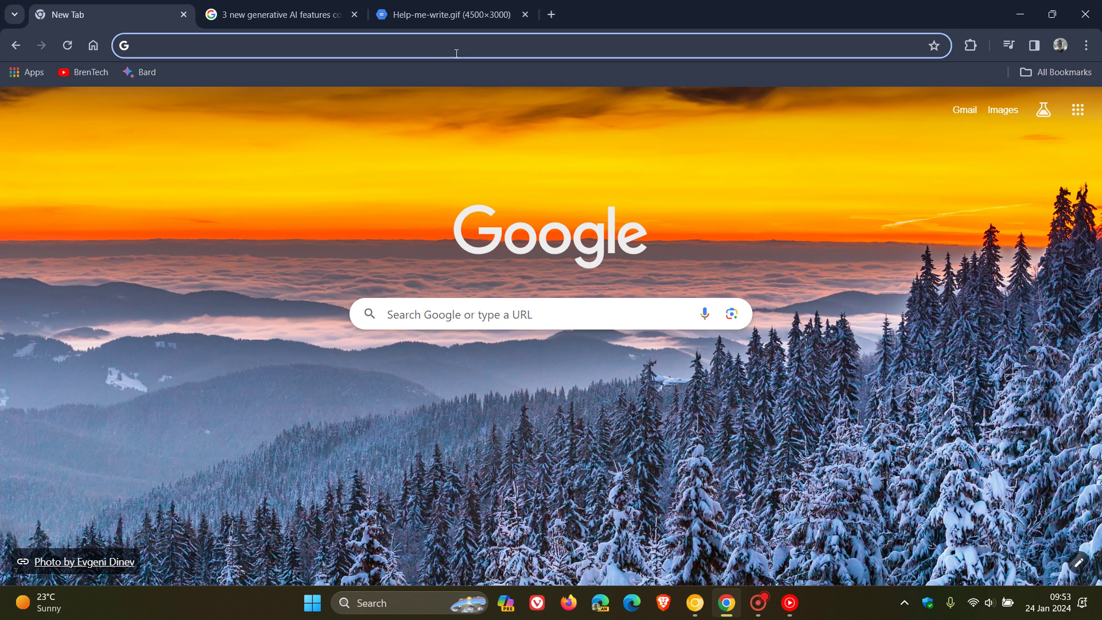
pyautogui.click(438, 16)
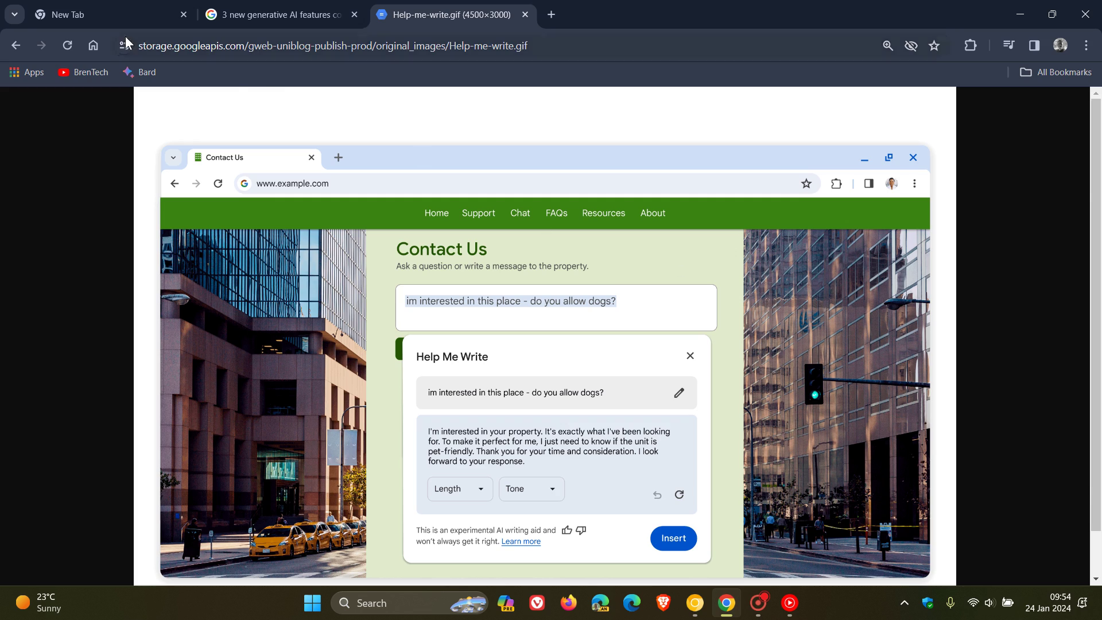
pyautogui.click(110, 17)
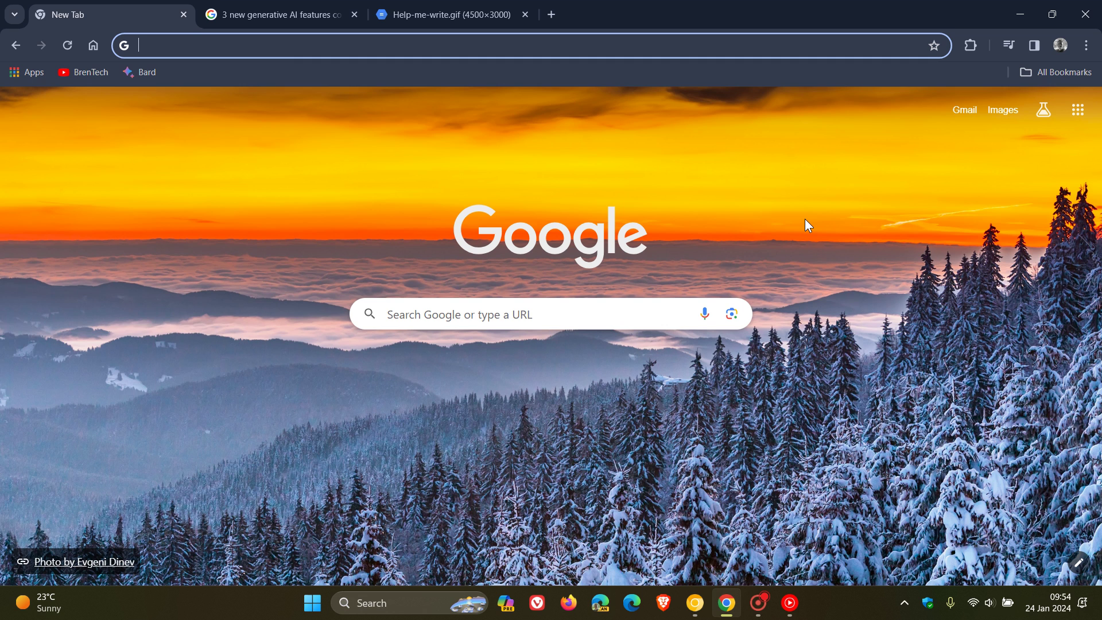
# Alt+Tab to regular Chrome, open and close the Reading mode side panel, then return to Canary
pyautogui.click(696, 601)
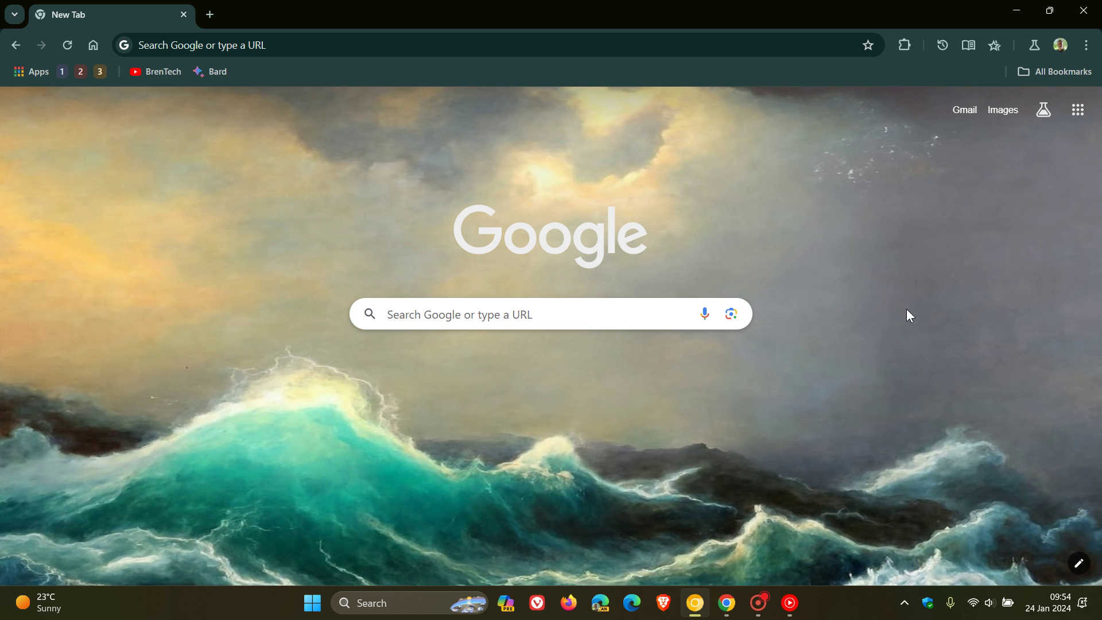
pyautogui.hotkey('alt', 'Tab')
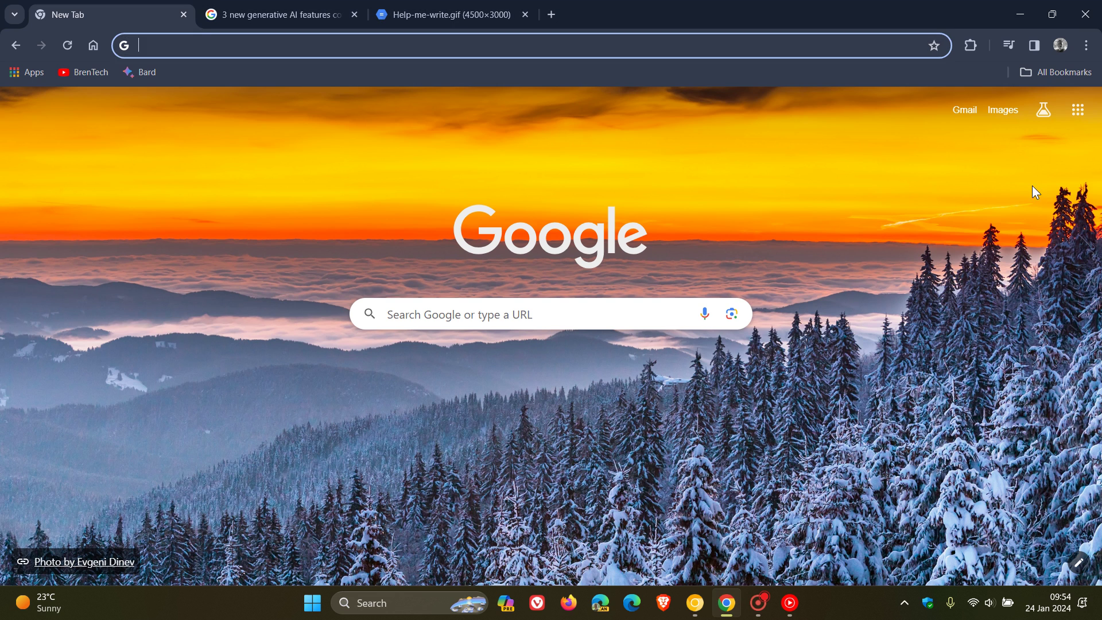
pyautogui.click(1036, 45)
pyautogui.click(1036, 46)
pyautogui.click(695, 603)
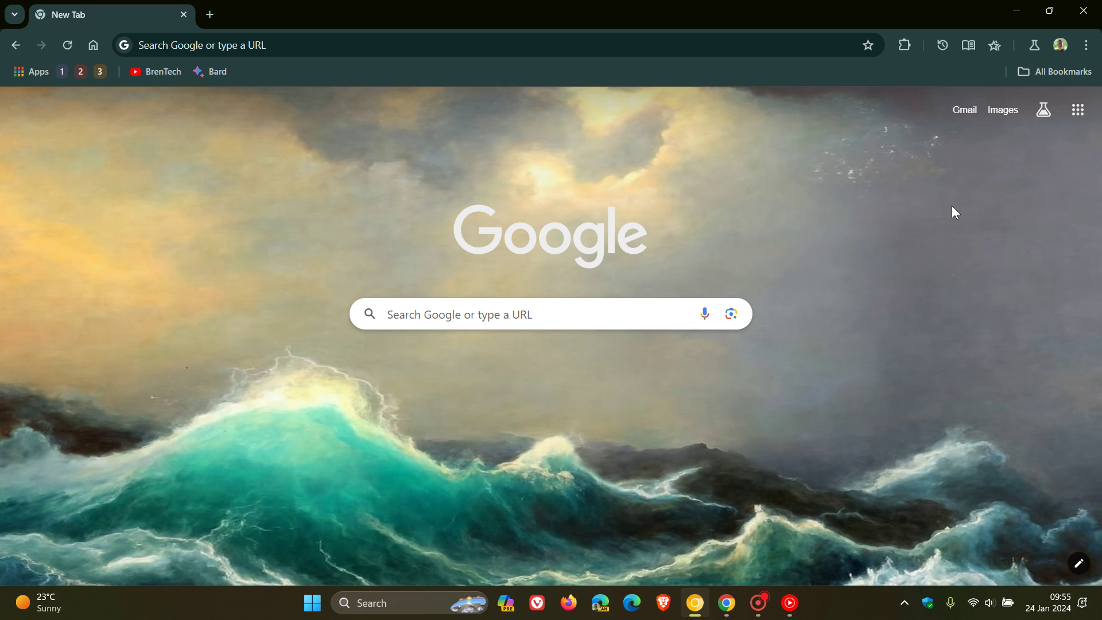
pyautogui.click(944, 44)
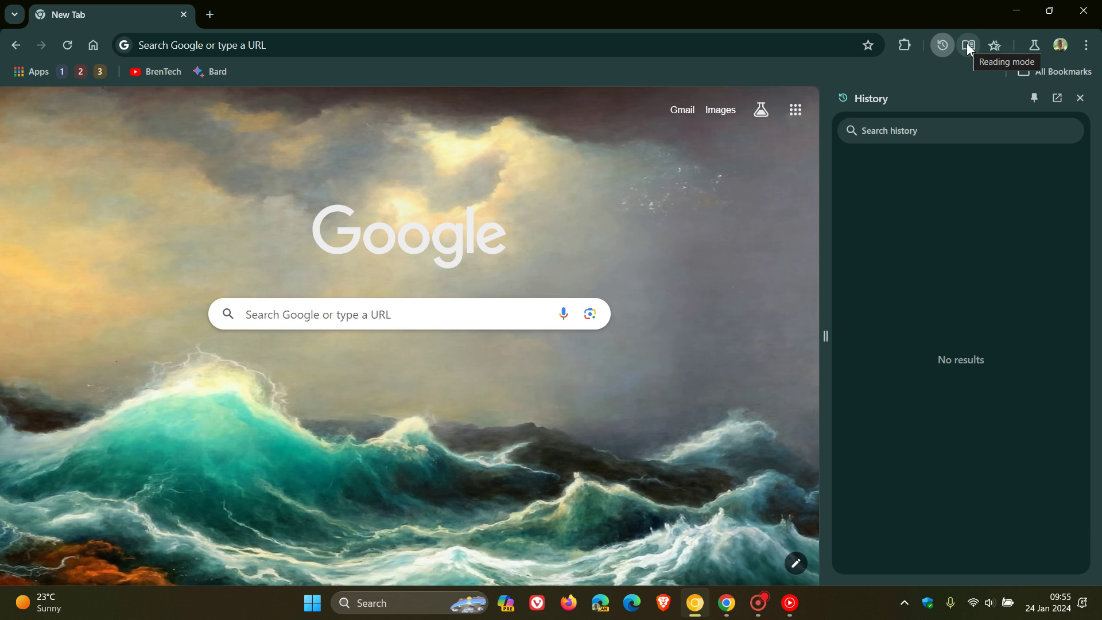
pyautogui.click(967, 46)
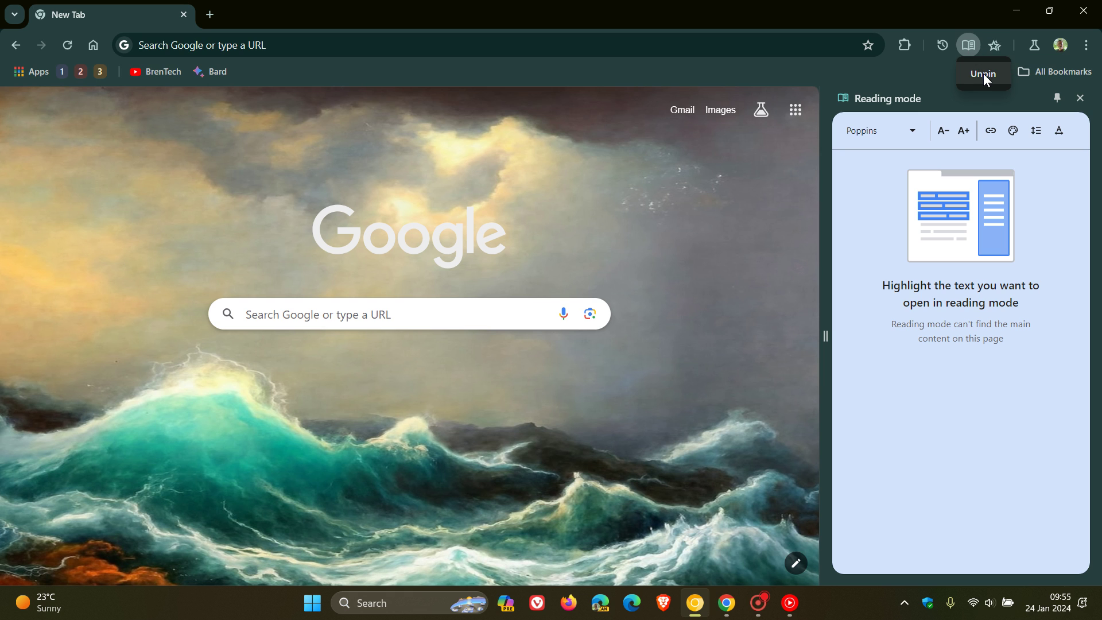
pyautogui.click(1080, 98)
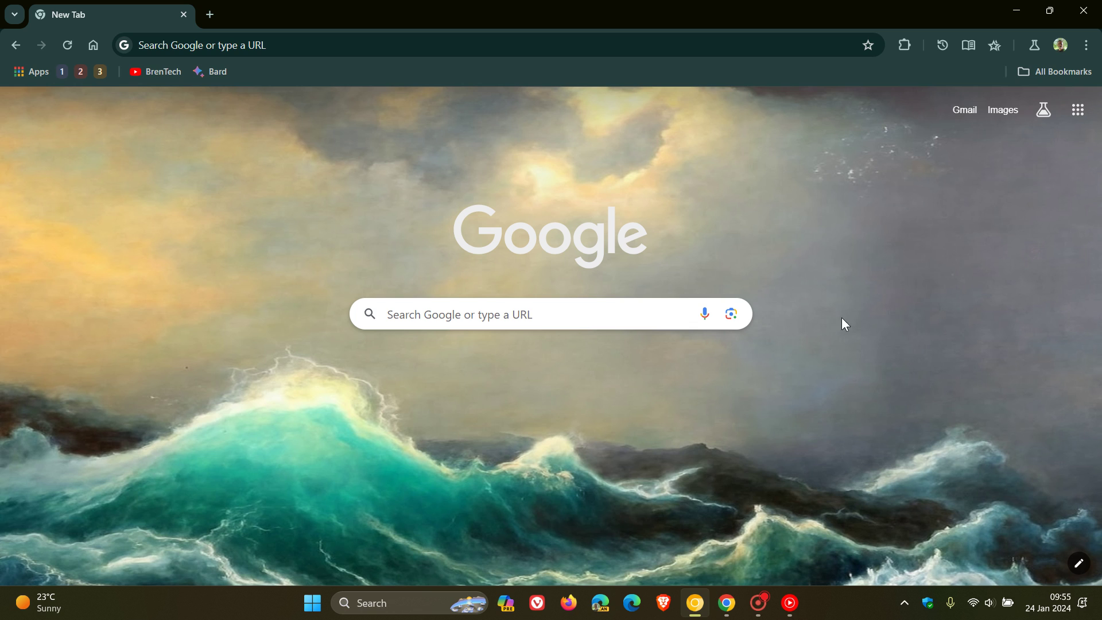
pyautogui.click(727, 602)
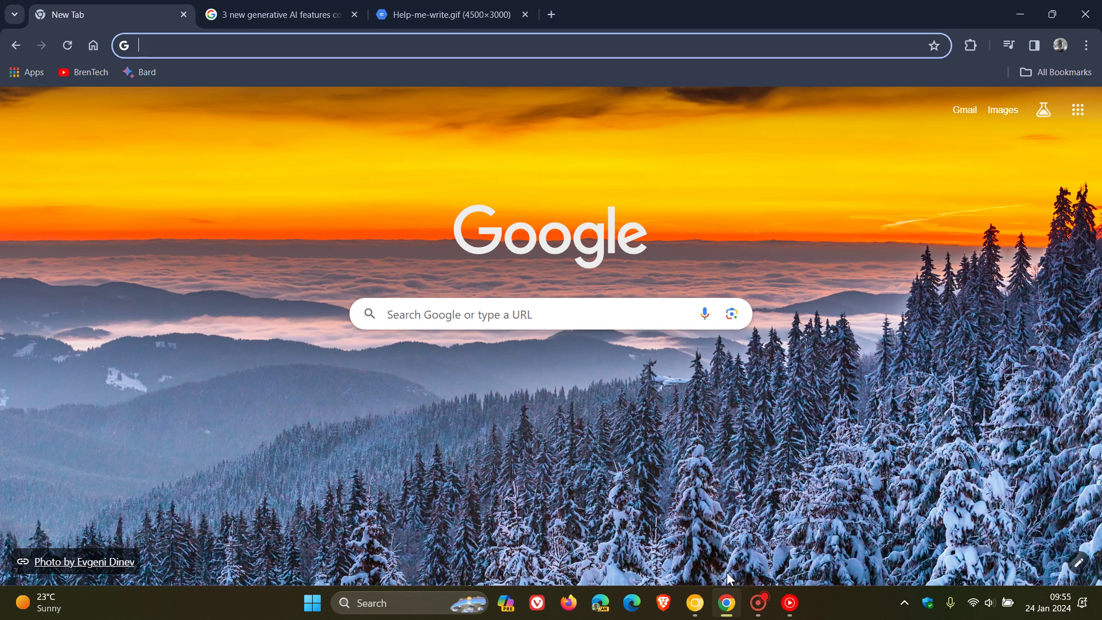
pyautogui.click(1035, 46)
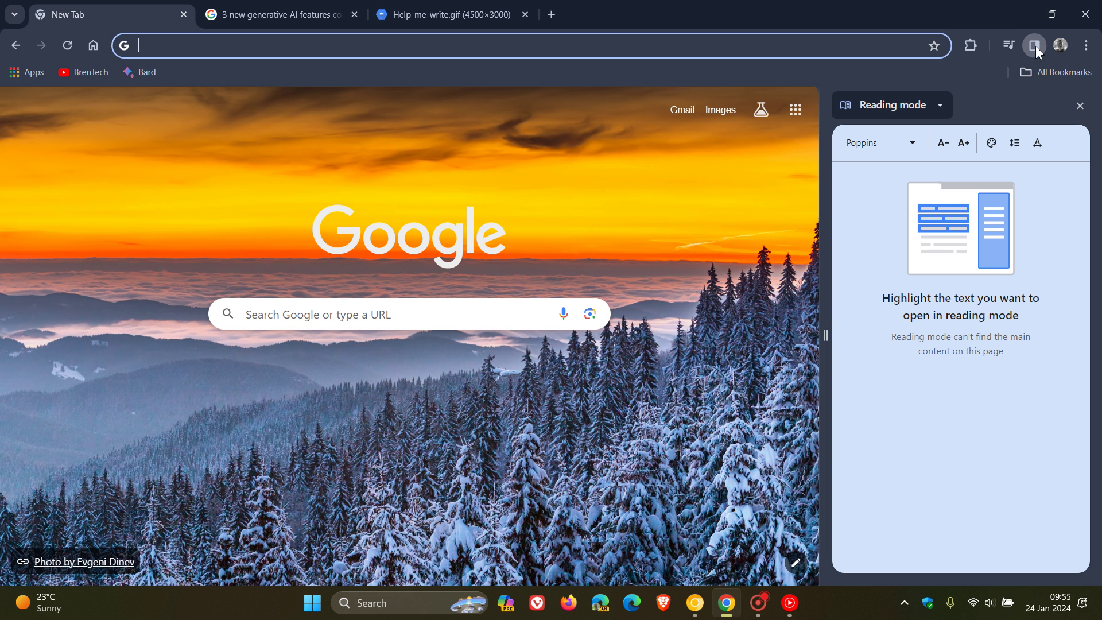
pyautogui.click(1035, 46)
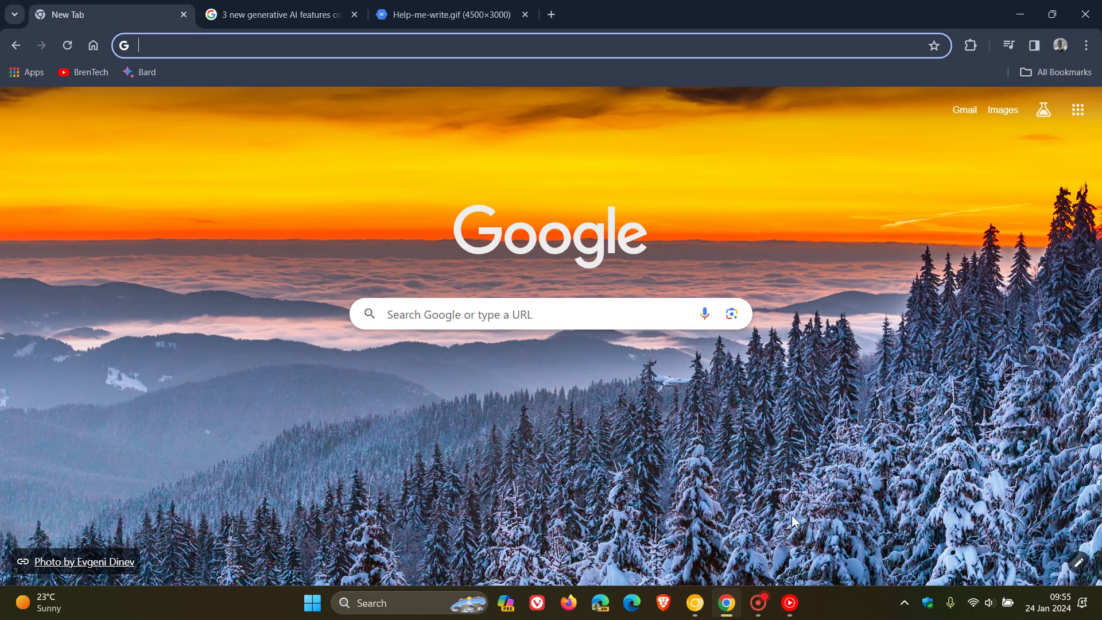
pyautogui.click(699, 606)
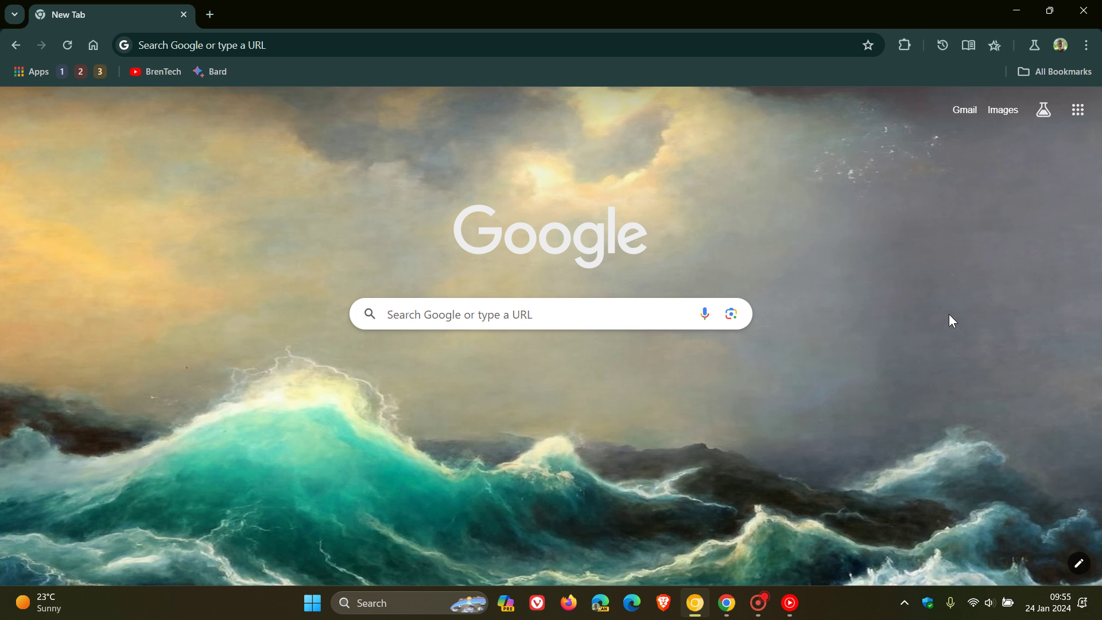
# Flip through the blog post, Help-me-write.gif and Canary window, ending on Chrome's New Tab tab
pyautogui.click(726, 602)
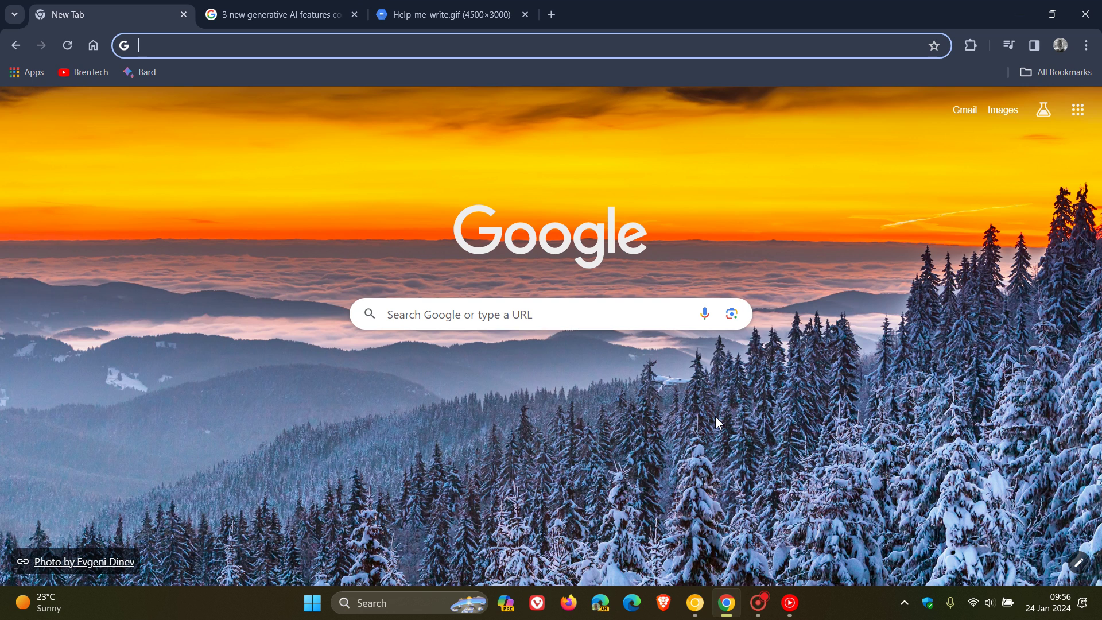
pyautogui.click(241, 14)
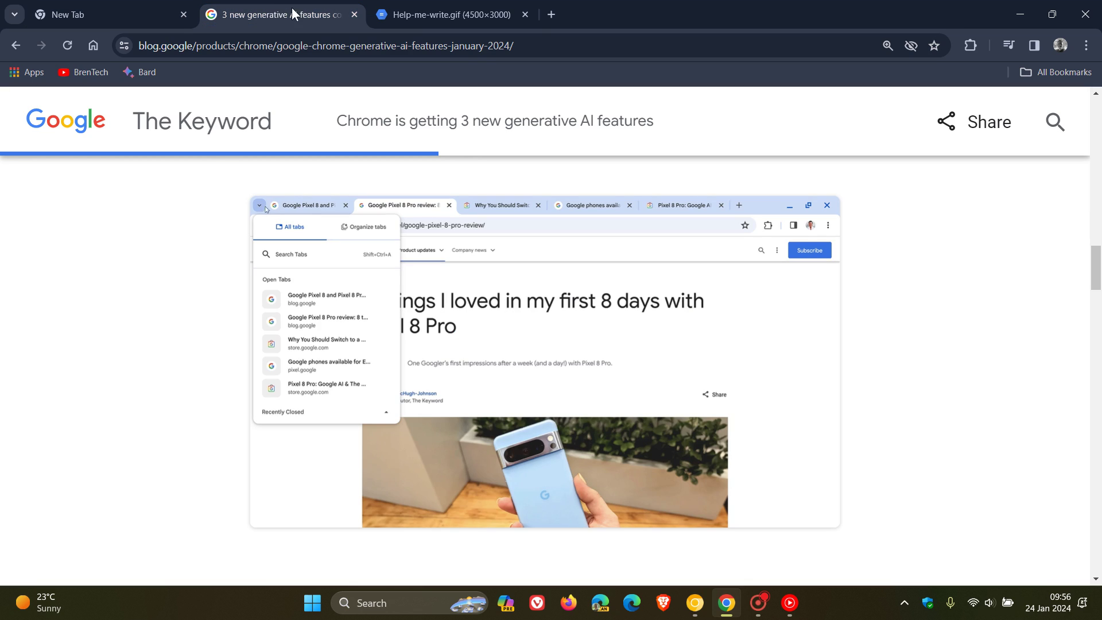
pyautogui.click(439, 15)
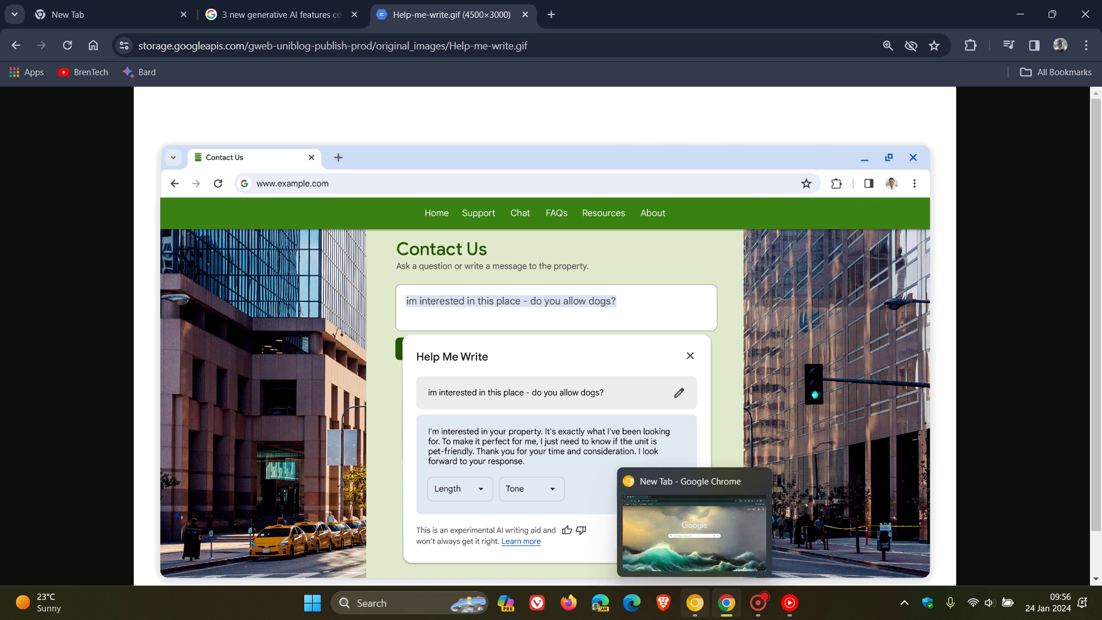
pyautogui.click(695, 602)
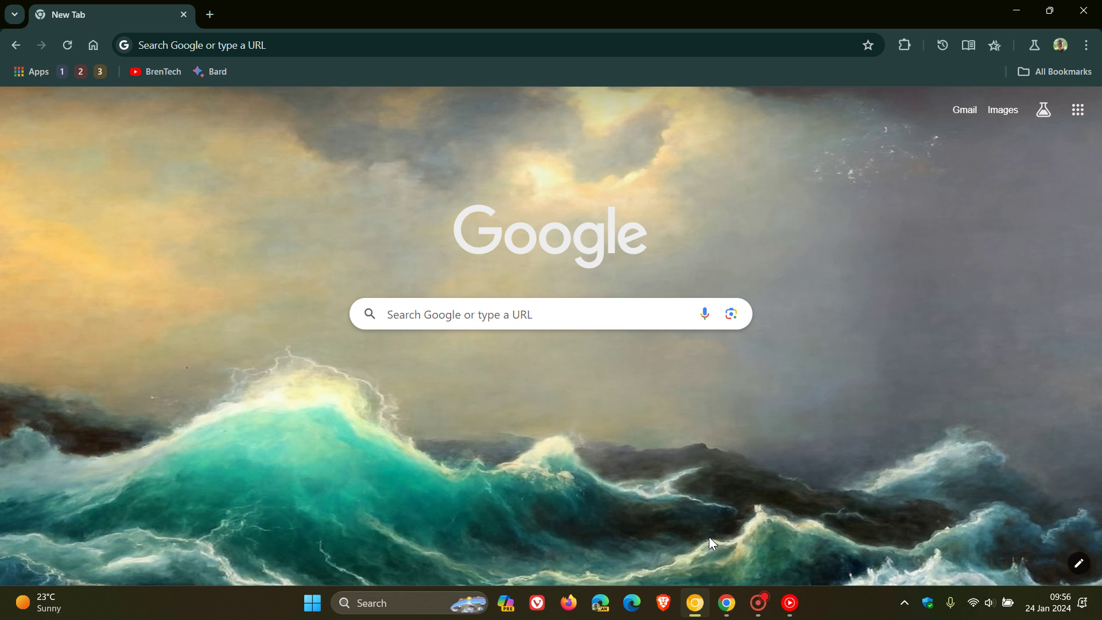
pyautogui.click(726, 611)
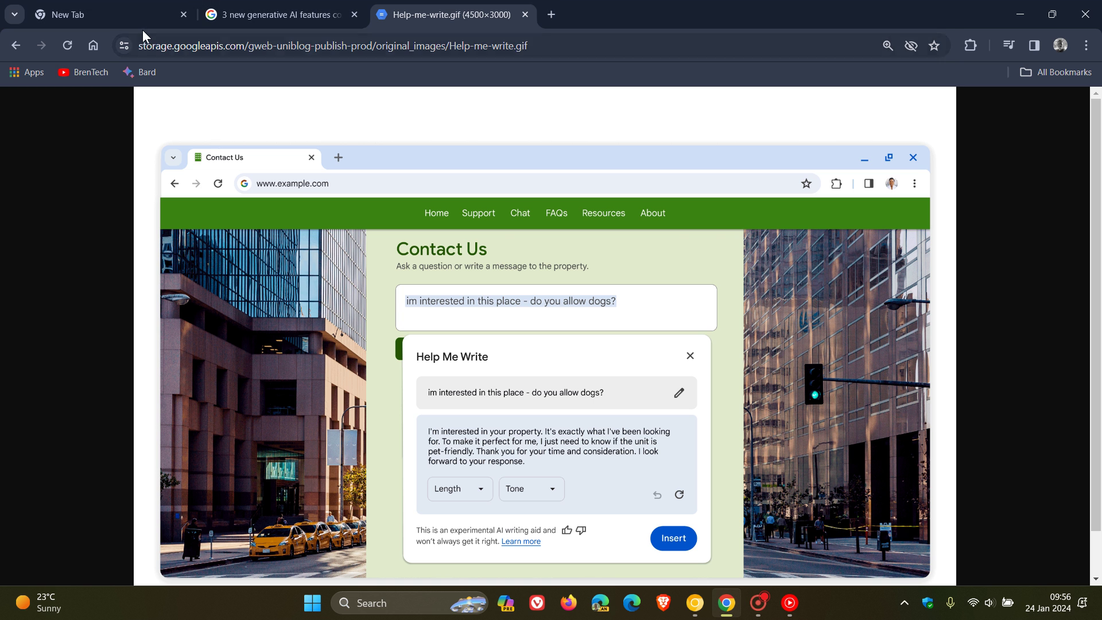
pyautogui.click(127, 18)
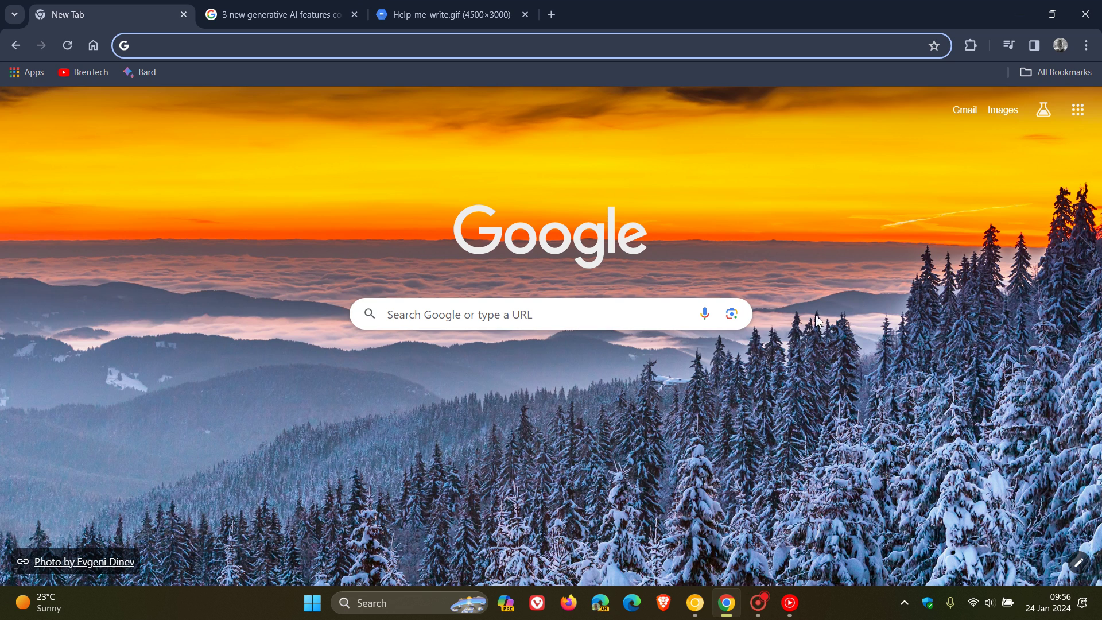